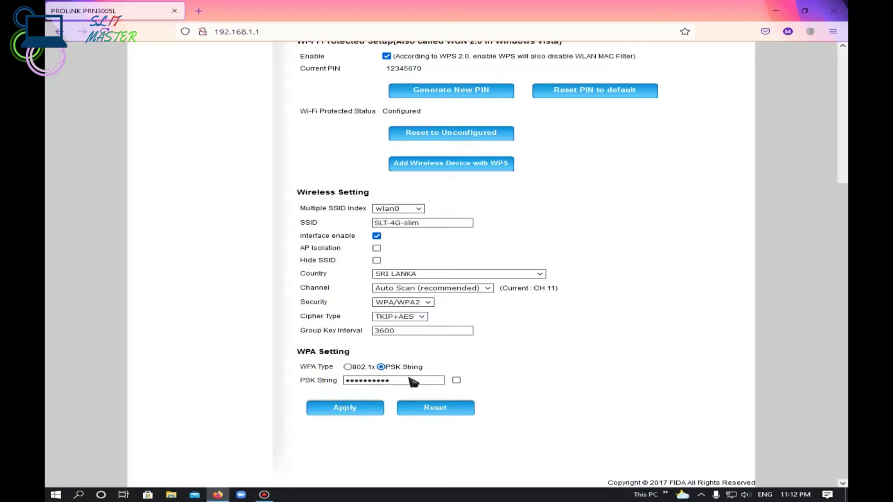
# Apply the SLT-4G-slim wireless settings with WPA/WPA2 PSK security on the PROLiNK router.
pyautogui.click(346, 405)
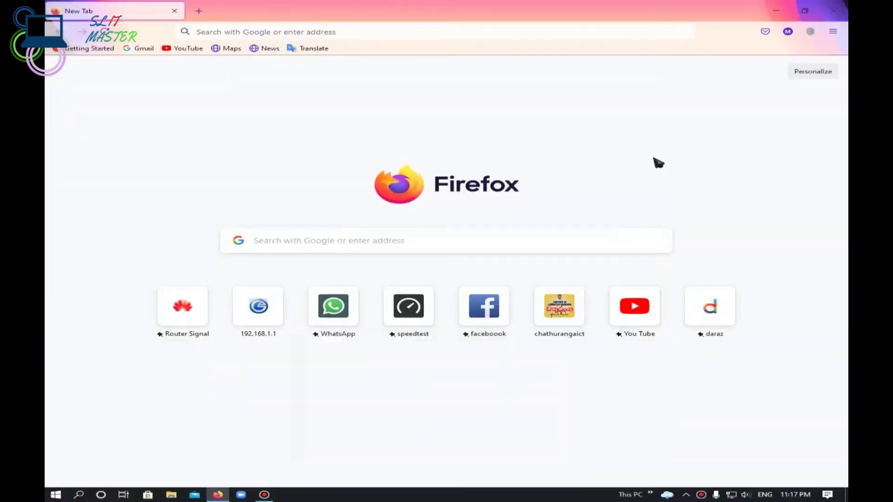
# Load the router home page at 192.168.8.1 in Firefox.
pyautogui.click(295, 34)
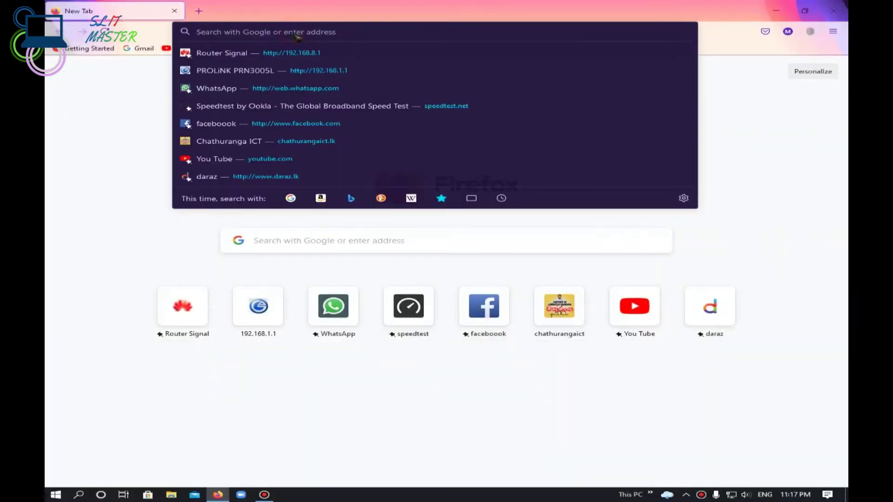
pyautogui.write('192')
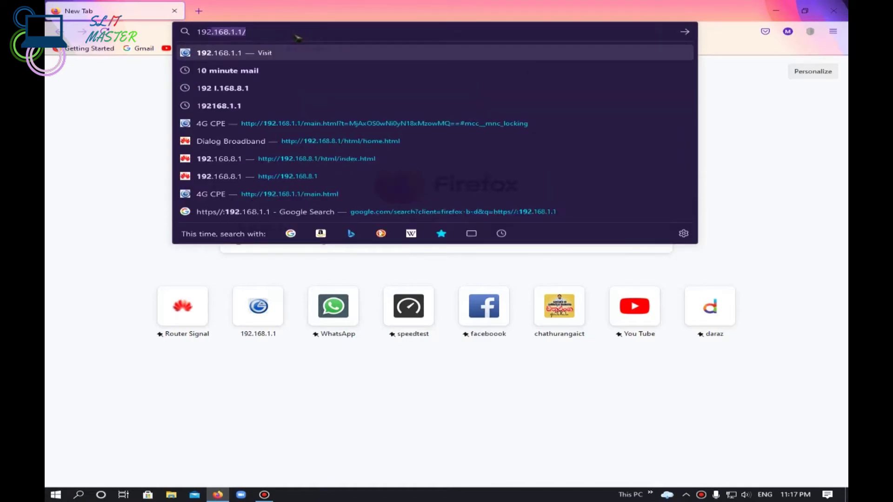
pyautogui.write('.168')
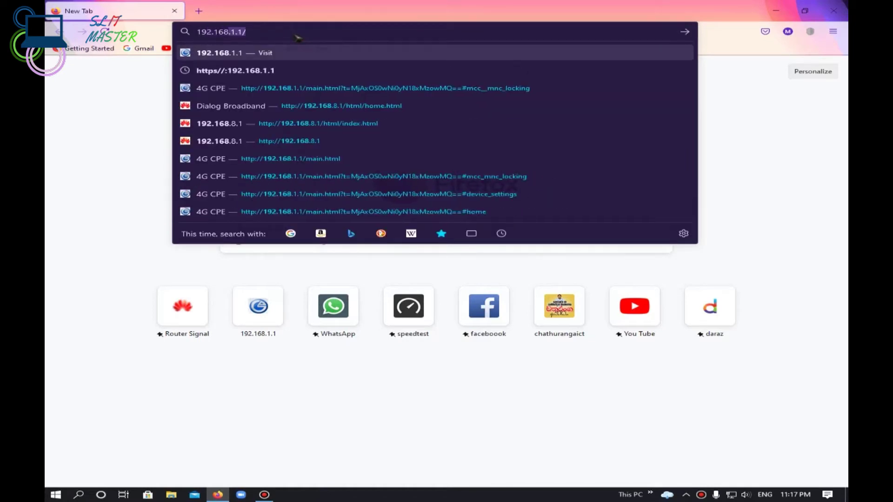
pyautogui.write('.8.1')
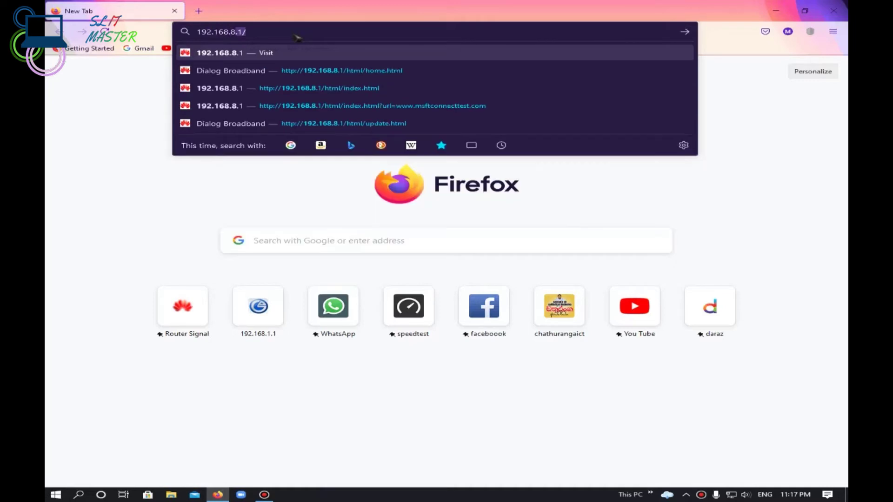
pyautogui.press('Return')
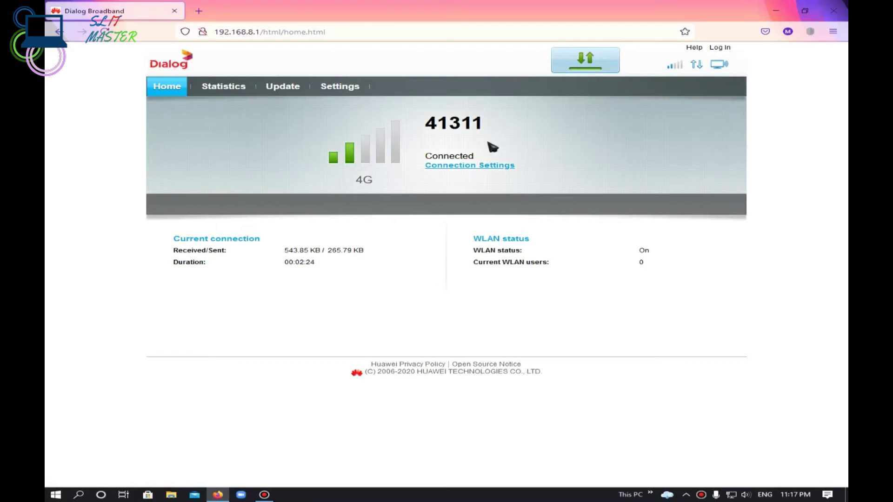
# Open the Log In dialog and place the cursor in its User name field.
pyautogui.click(720, 48)
pyautogui.click(407, 255)
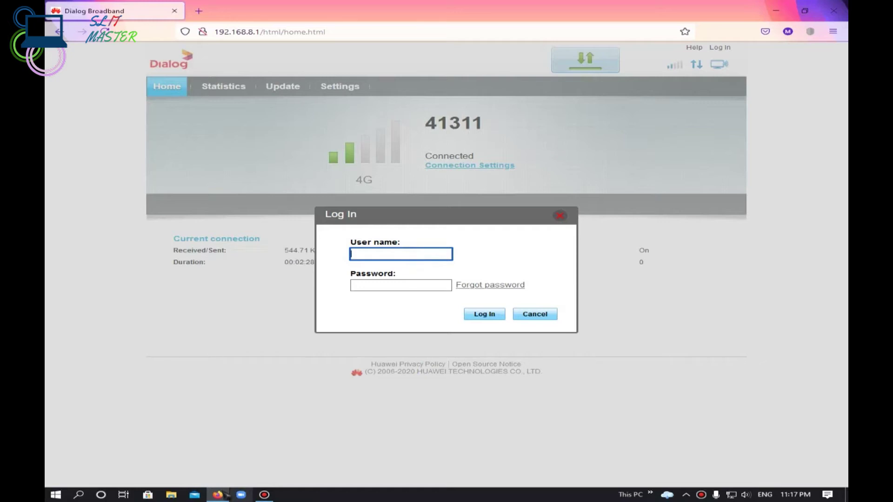
# Enter 'user' as the user name in the router login form.
pyautogui.click(258, 494)
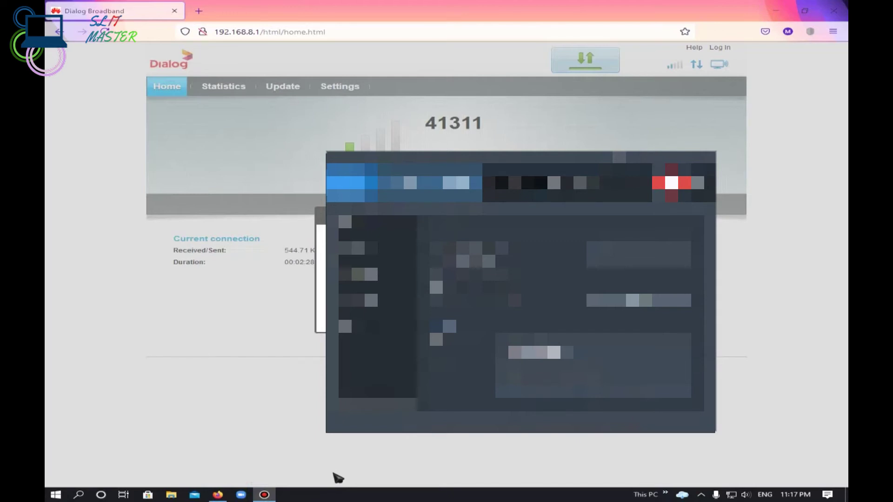
pyautogui.click(127, 234)
pyautogui.click(375, 255)
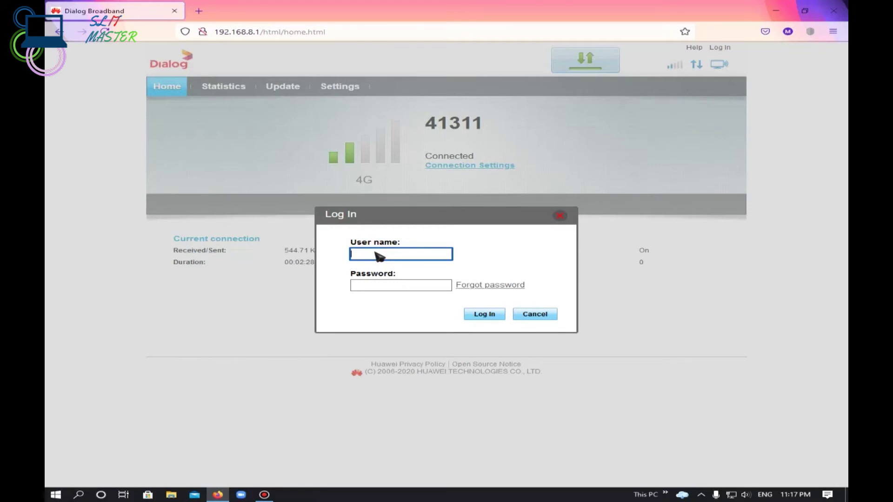
pyautogui.write('user')
# Enter a password and submit the login, which is rejected as incorrect.
pyautogui.click(409, 289)
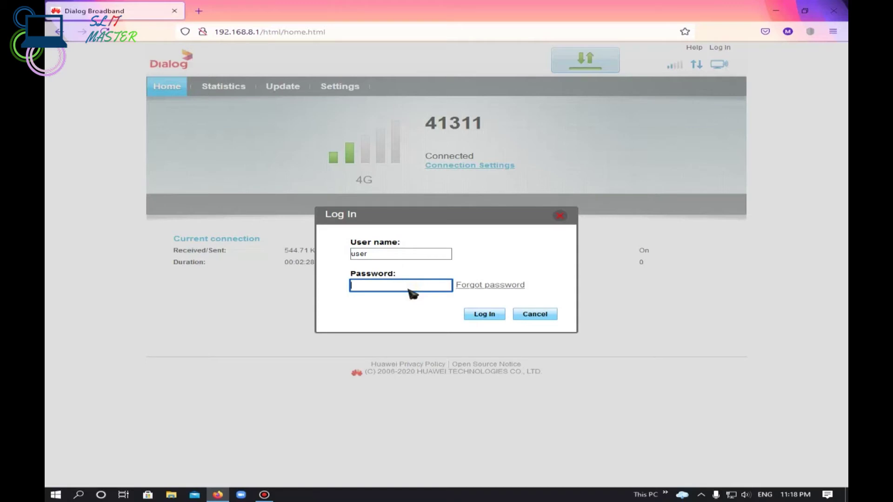
pyautogui.write('us')
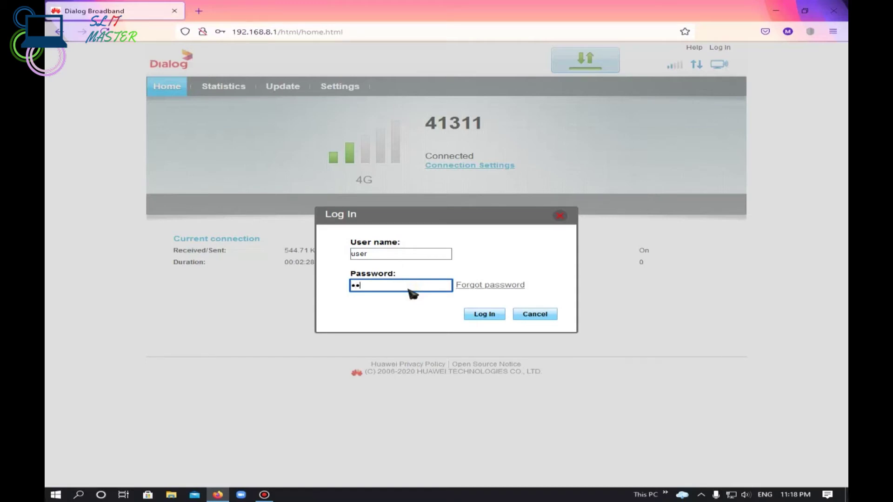
pyautogui.press('BackSpace')
pyautogui.press('BackSpace')
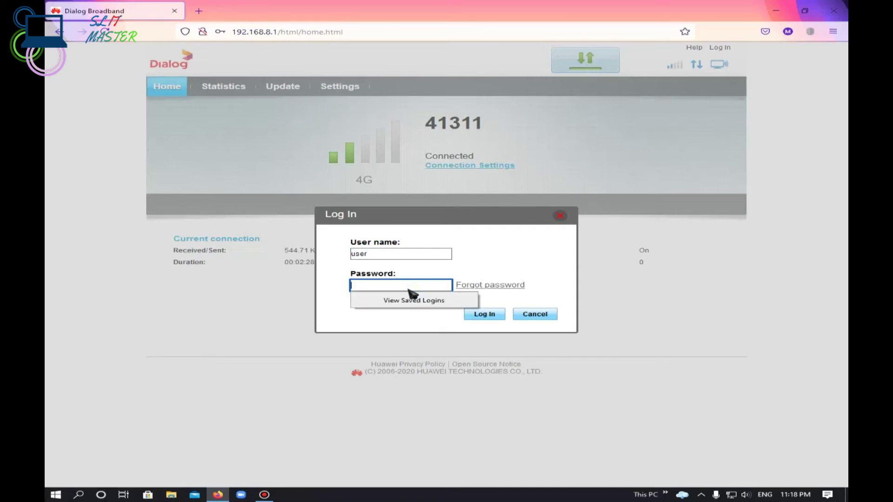
pyautogui.write('us')
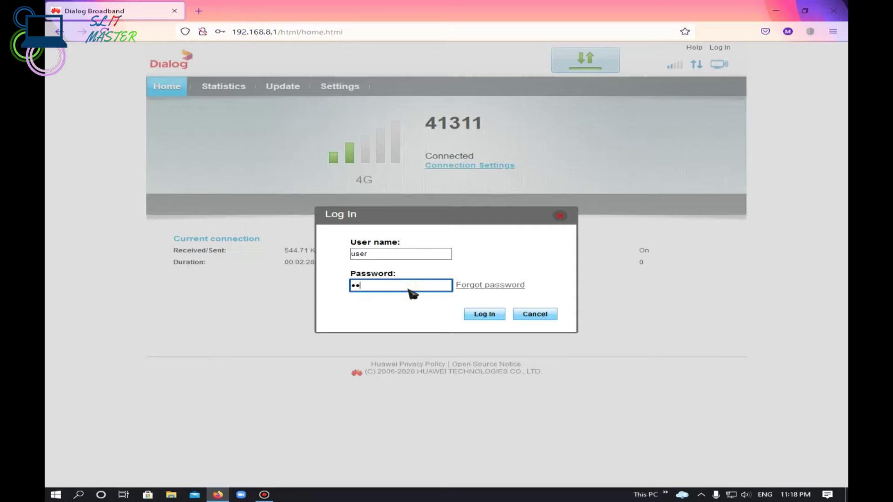
pyautogui.write('er123')
pyautogui.press('Return')
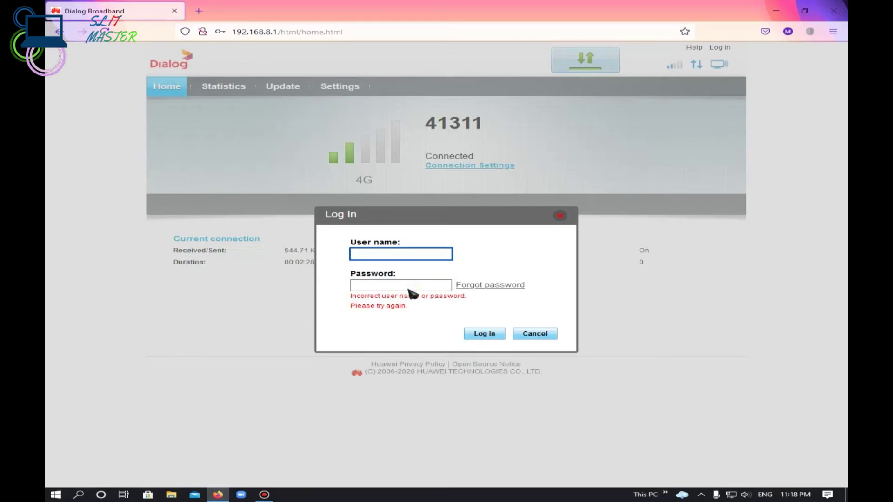
# Re-enter user name 'user' and start typing a different password.
pyautogui.write('user')
pyautogui.click(408, 287)
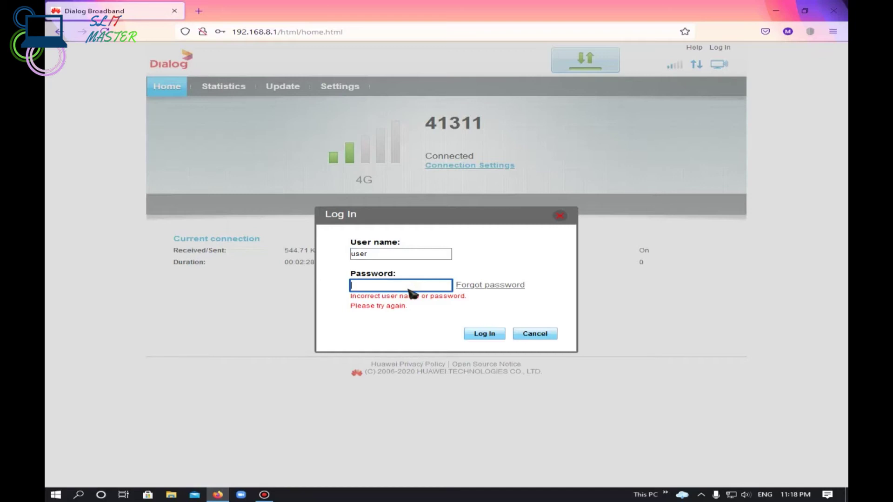
pyautogui.write('adm')
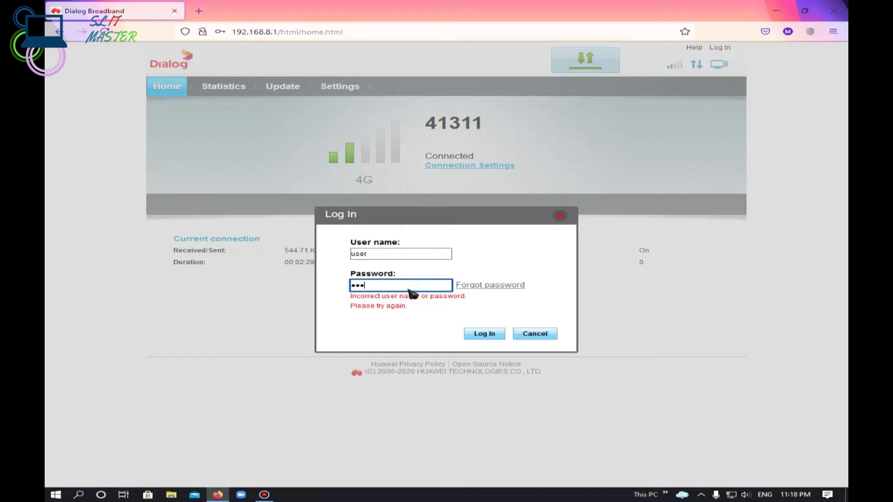
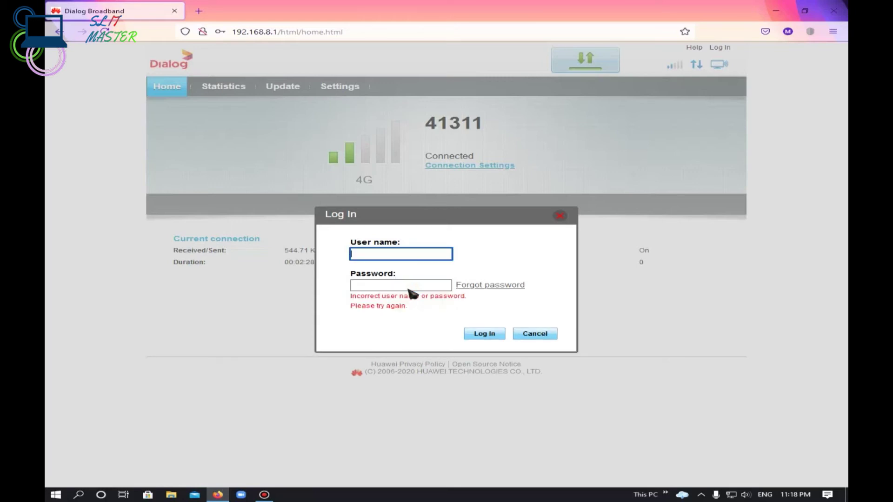
pyautogui.write('user')
# Re-enter the user name in the Log In dialog and start entering the password.
pyautogui.click(408, 288)
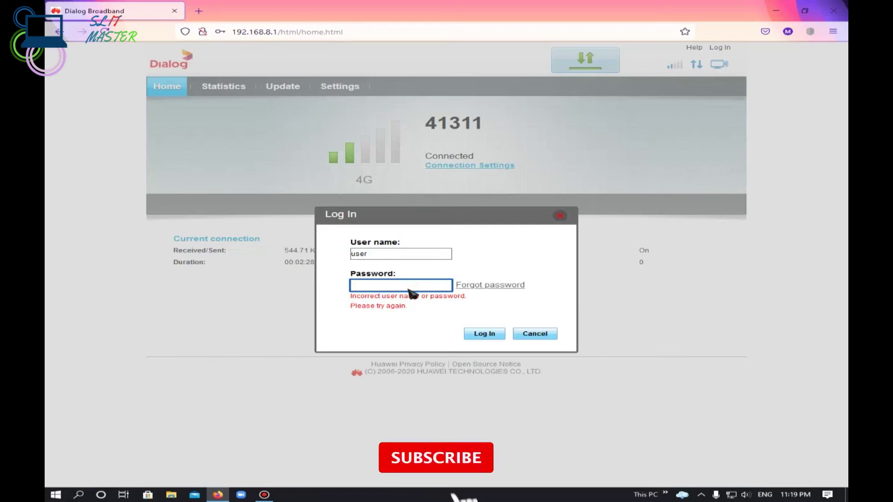
pyautogui.write('u')
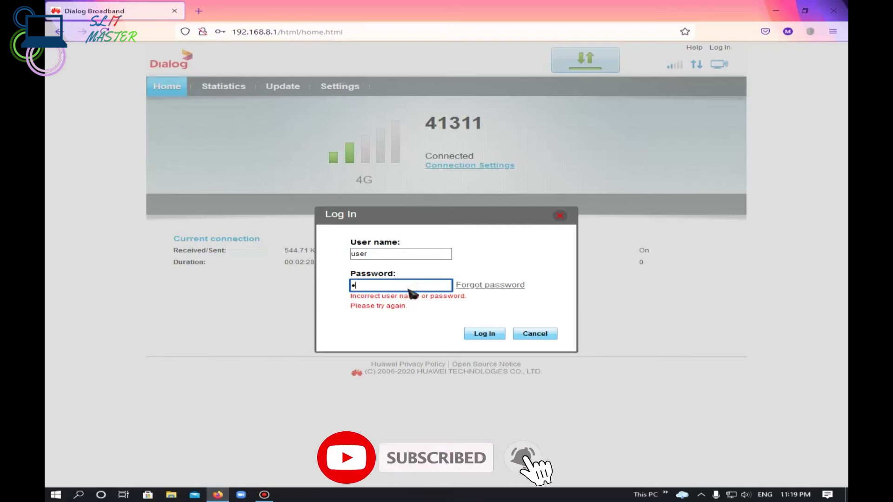
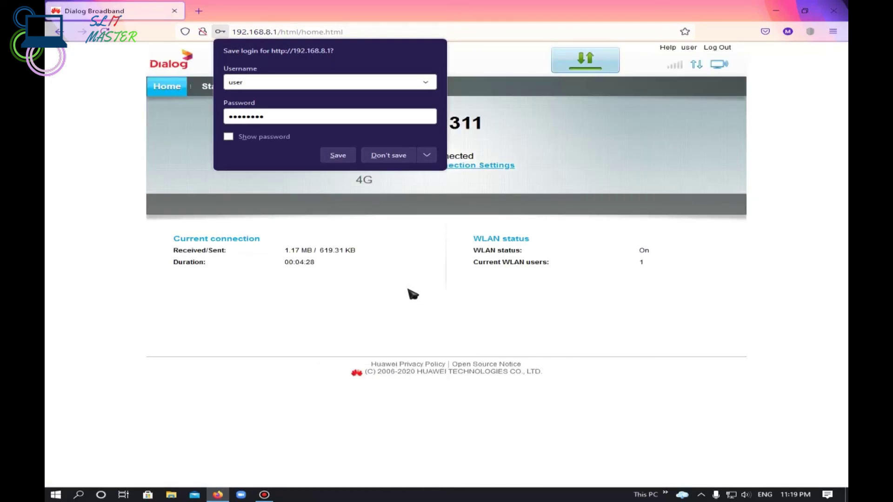
# Decline saving the router login, then view the Statistics page showing traffic and connected devices.
pyautogui.click(386, 156)
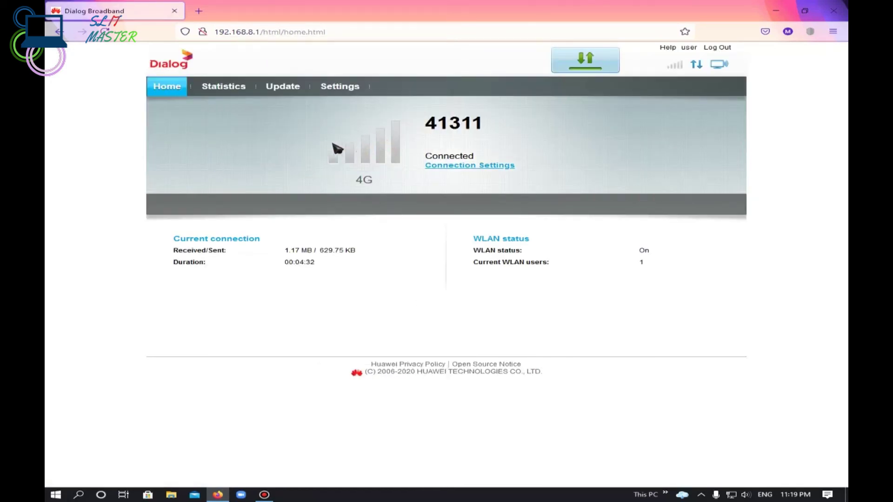
pyautogui.click(249, 88)
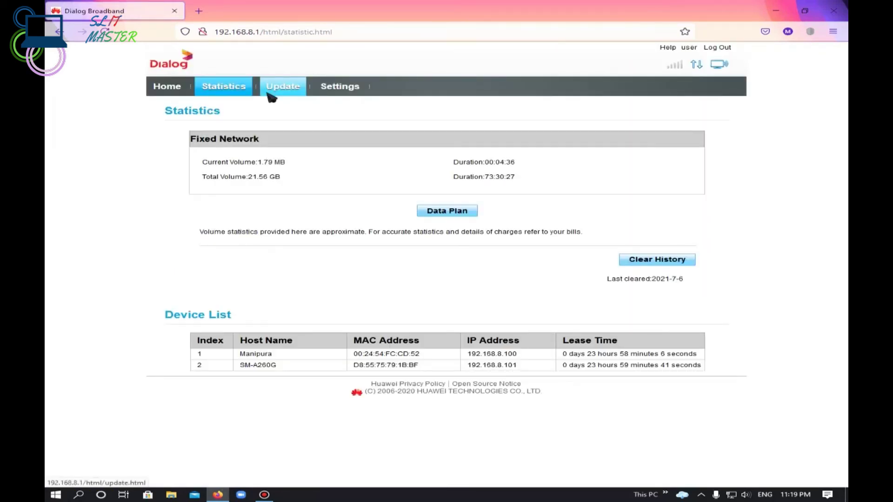
# Check the Update tab for firmware, then open Settings and go to WLAN Basic Settings.
pyautogui.click(286, 93)
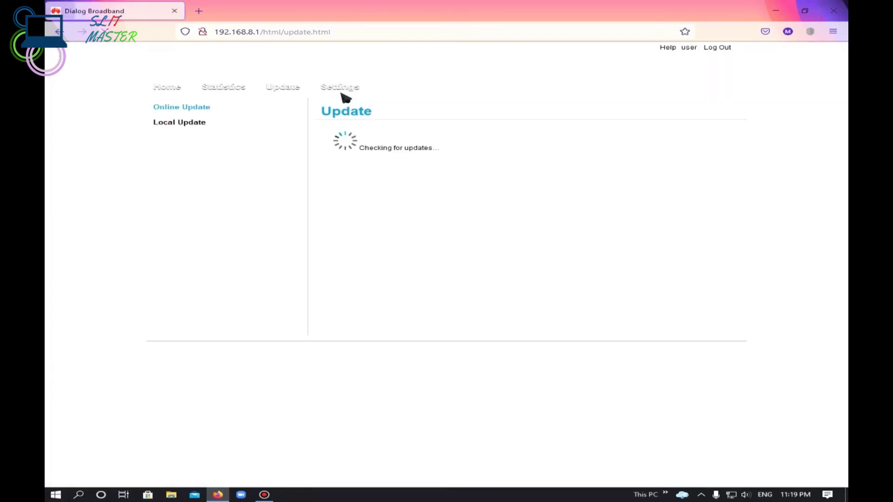
pyautogui.click(343, 92)
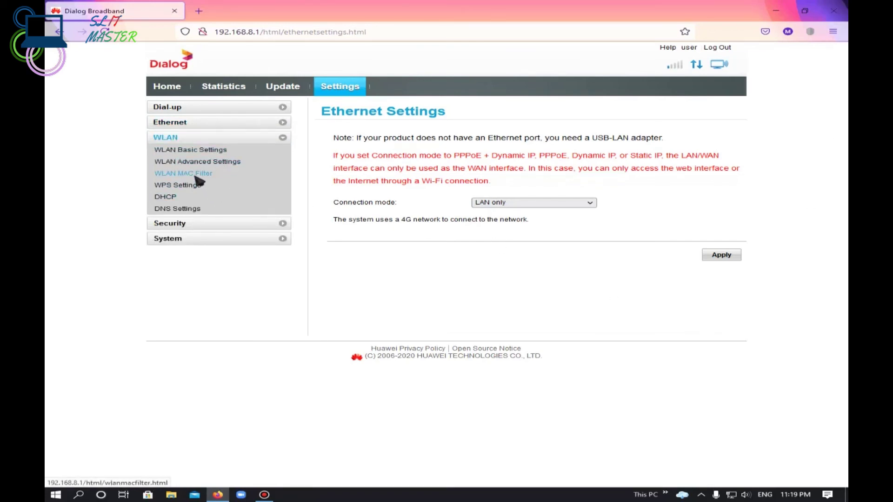
pyautogui.click(198, 152)
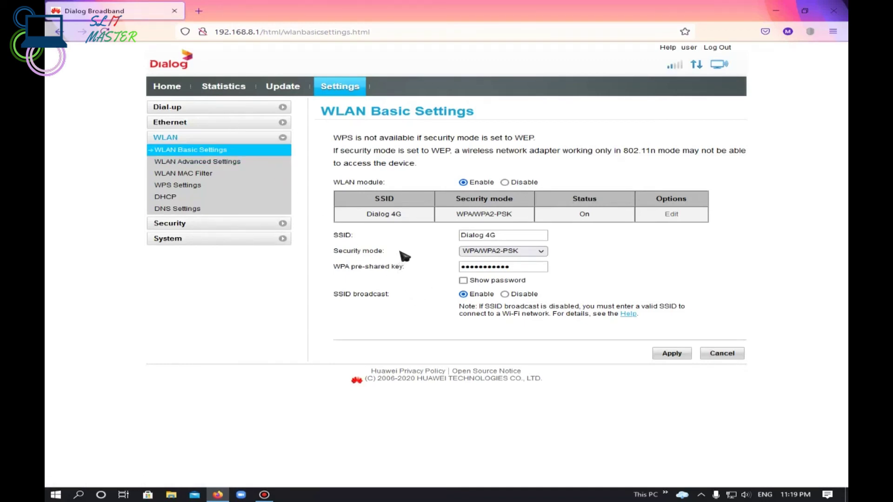
# Place the cursor in the SSID field reading "Dialog 4G", briefly selecting "4G" before deselecting.
pyautogui.click(497, 236)
pyautogui.doubleClick(493, 235)
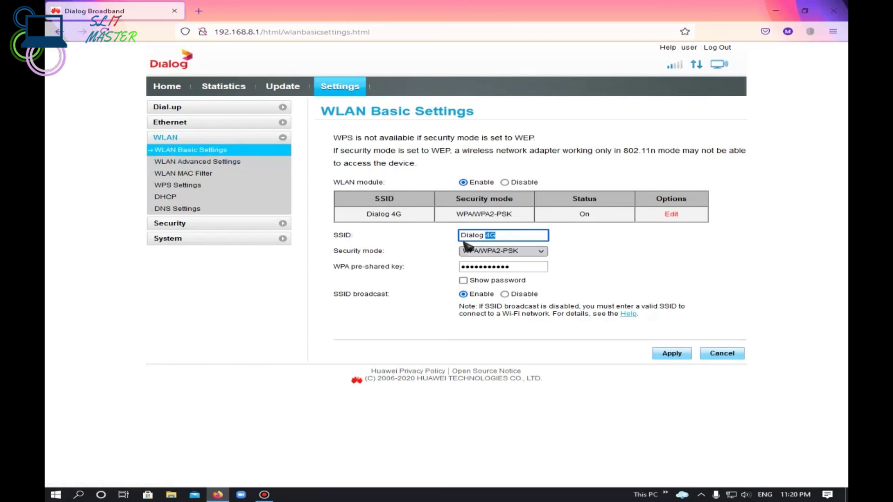
pyautogui.doubleClick(514, 240)
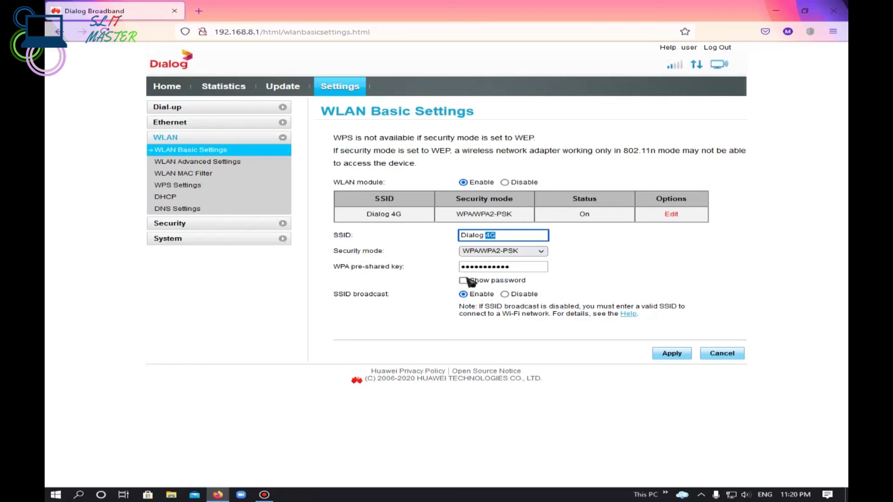
pyautogui.click(497, 234)
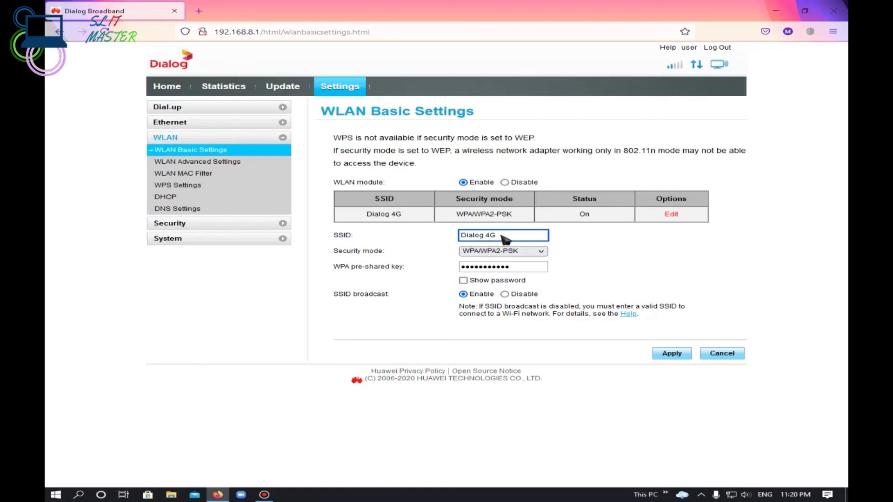